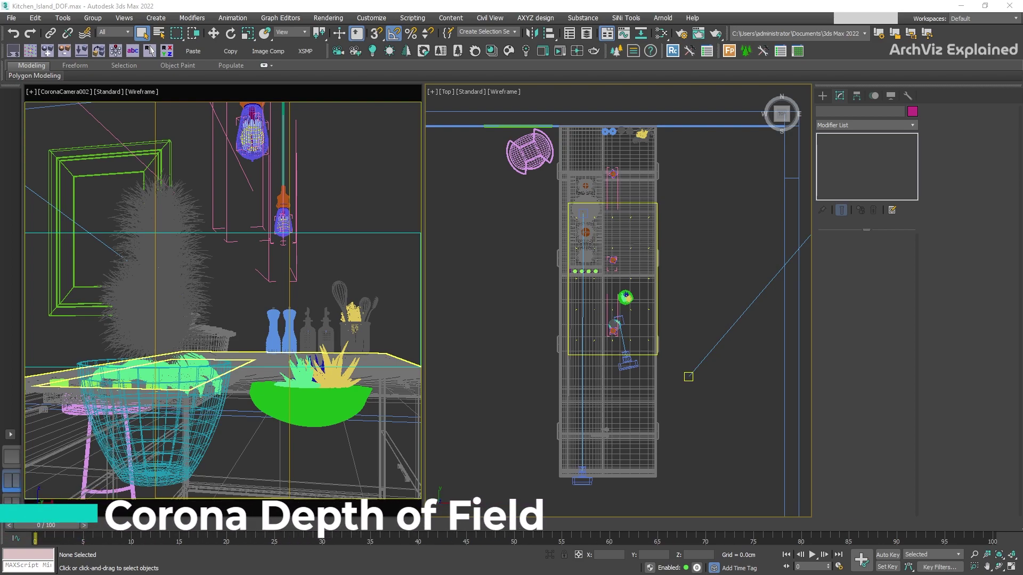
- Start a Corona interactive render of CoronaCamera002 from the Render Setup Scene tab, then close Render Setup
click(424, 4)
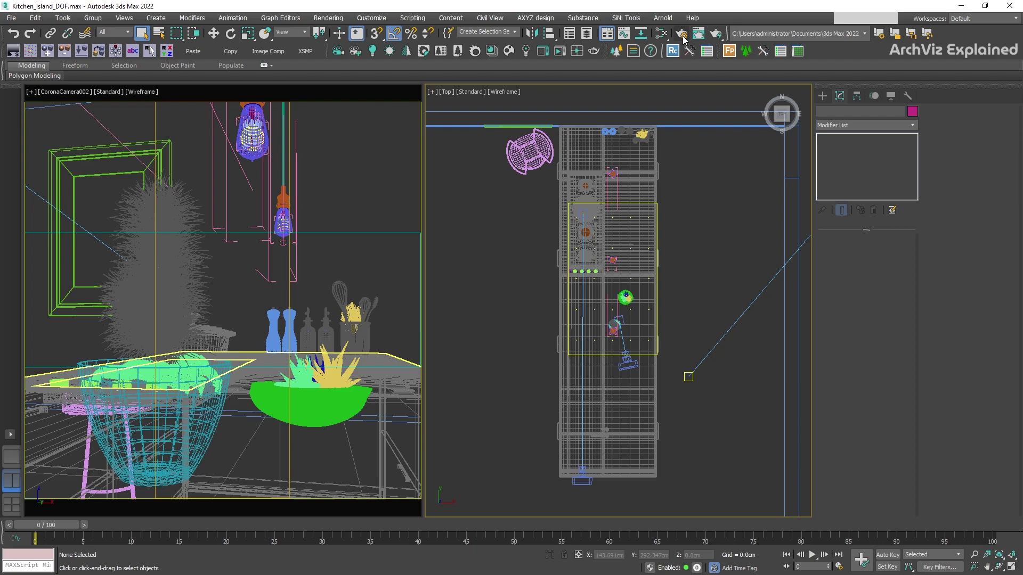
key(F10)
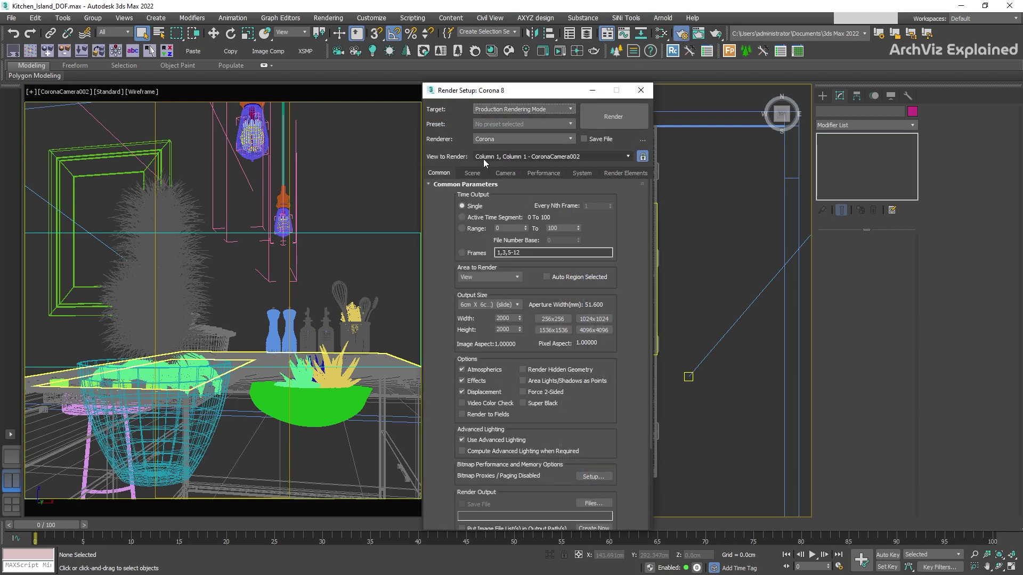
click(472, 174)
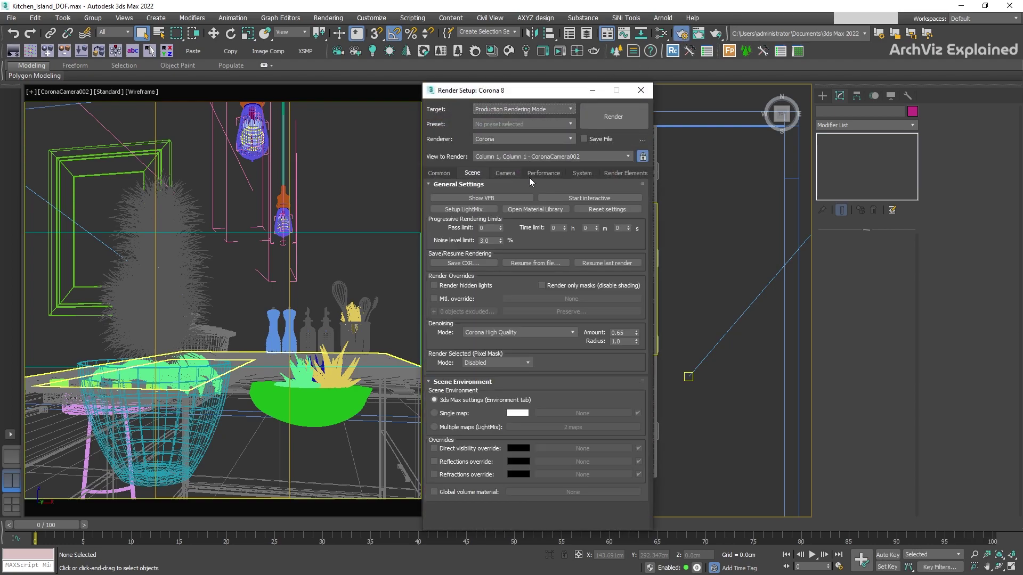
click(570, 199)
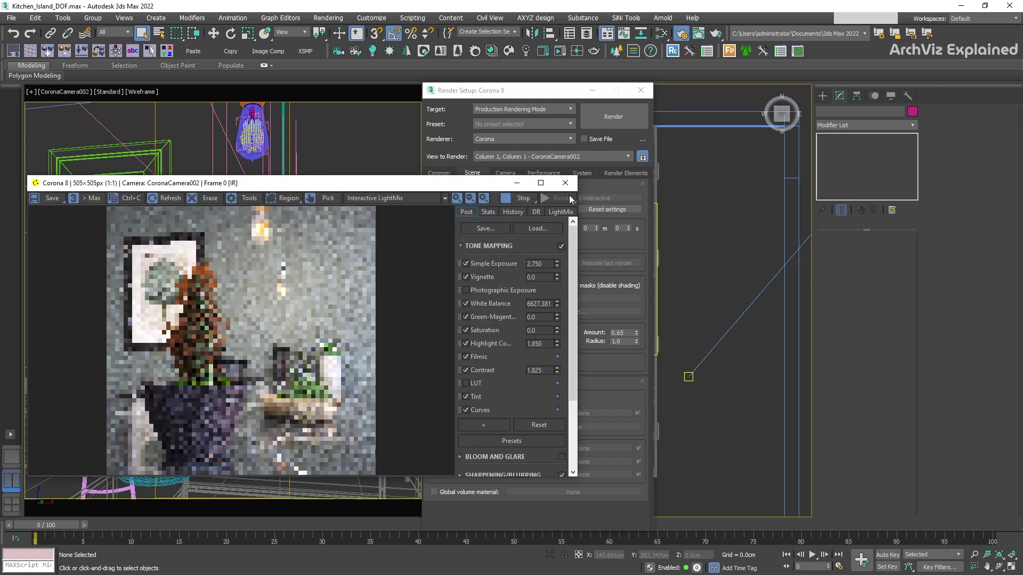
click(641, 90)
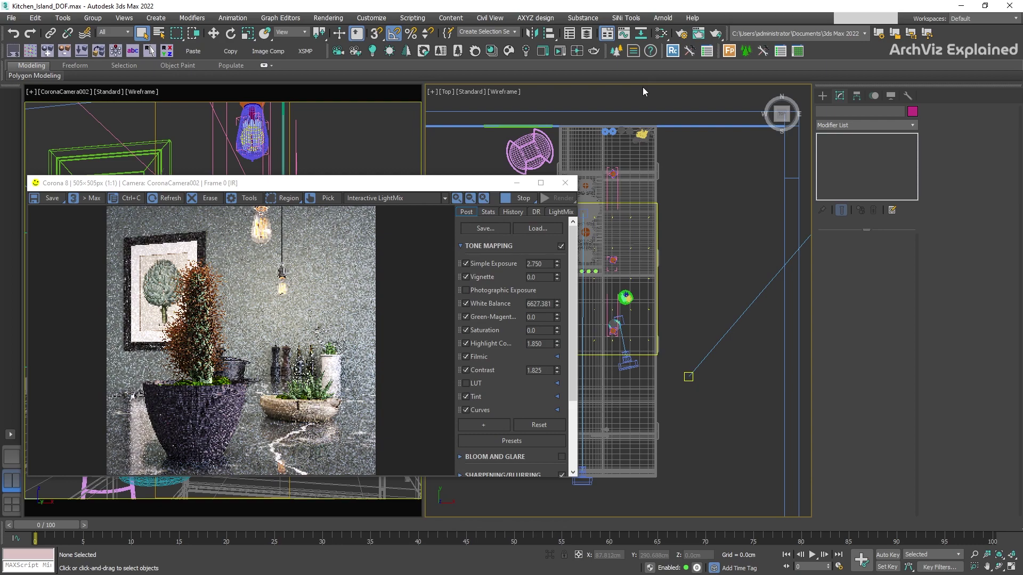
- Select CoronaCamera002 and enable Depth of Field in its DOF & Motion Blur rollout
click(81, 92)
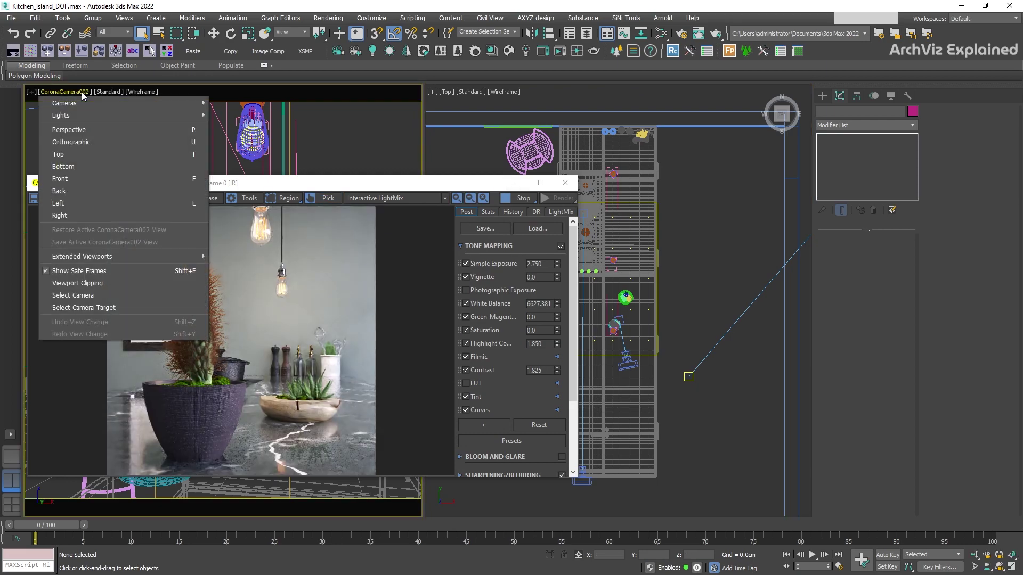
click(73, 295)
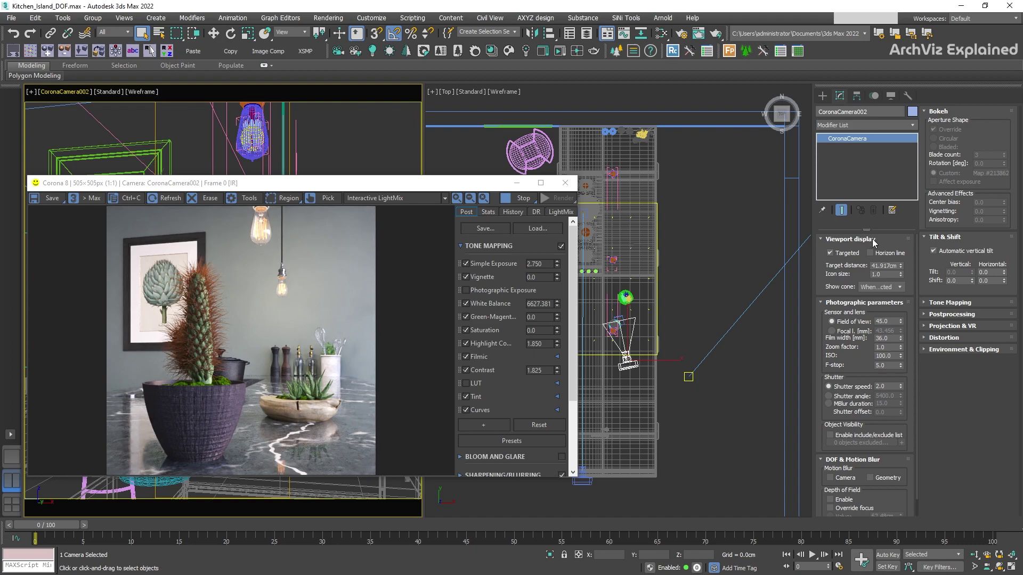
scroll(876, 426, down, 1)
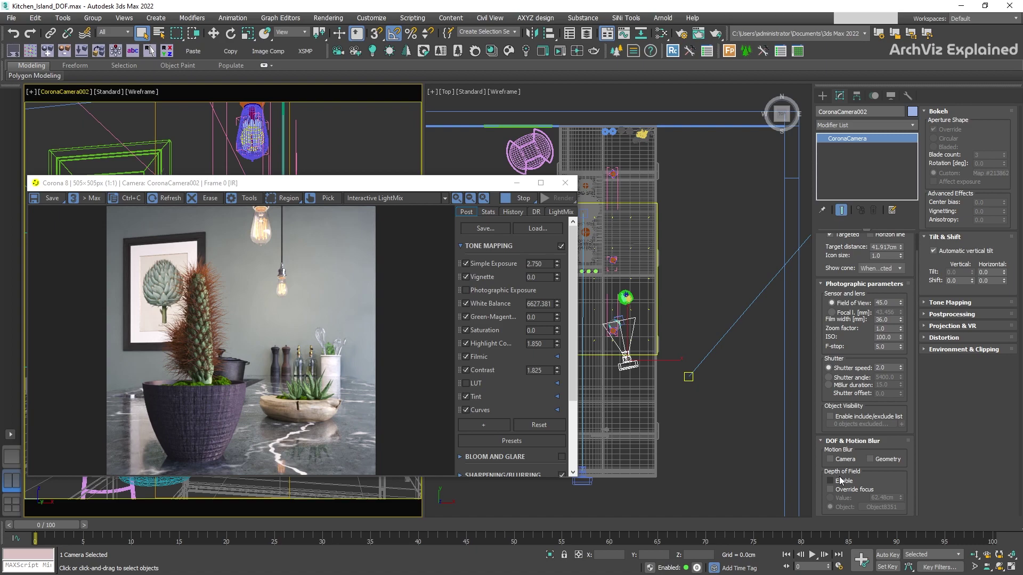
click(830, 481)
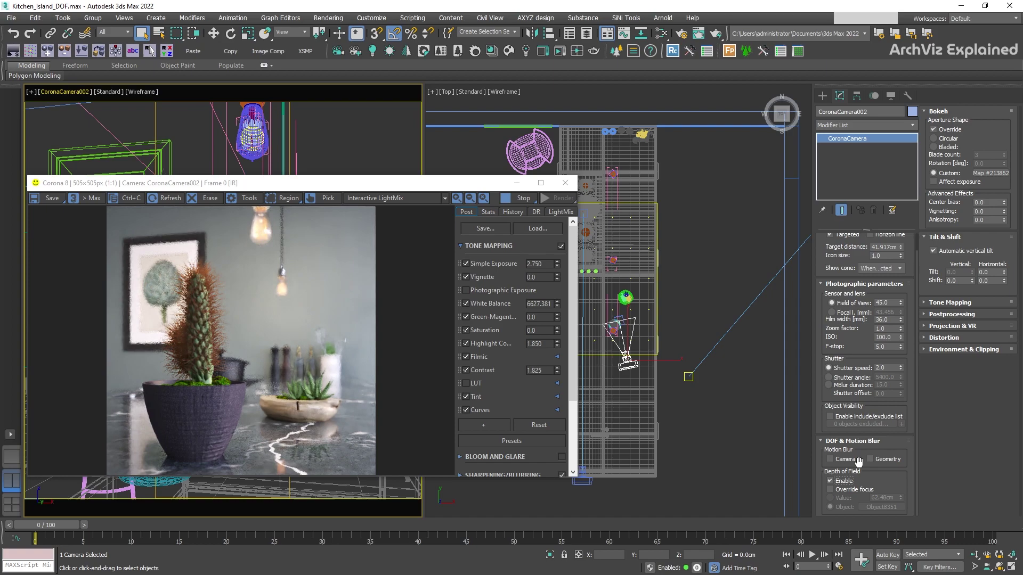
double_click(883, 347)
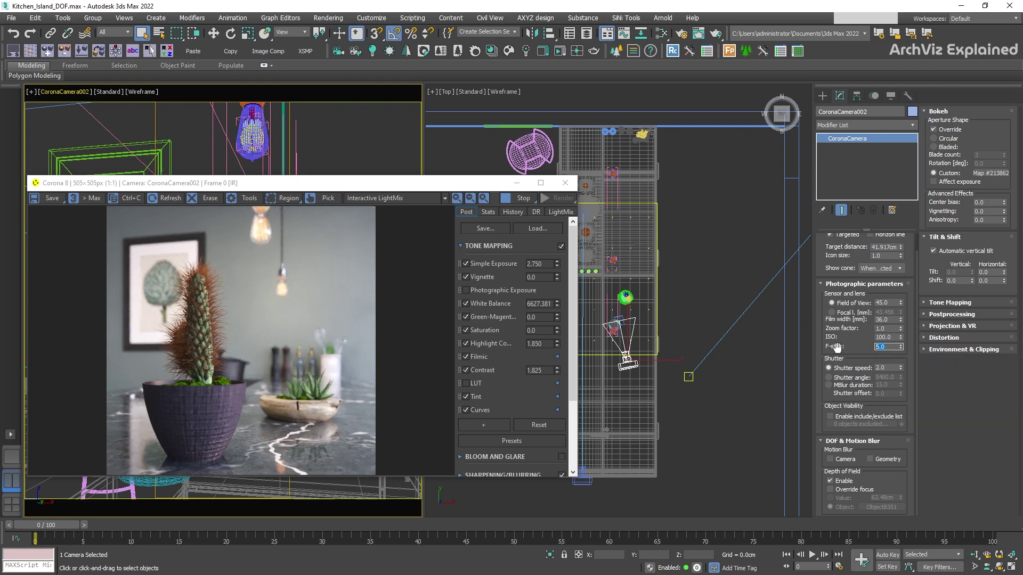
- Test the camera F-stop at 1, then 4, then 16
text(1)
key(Return)
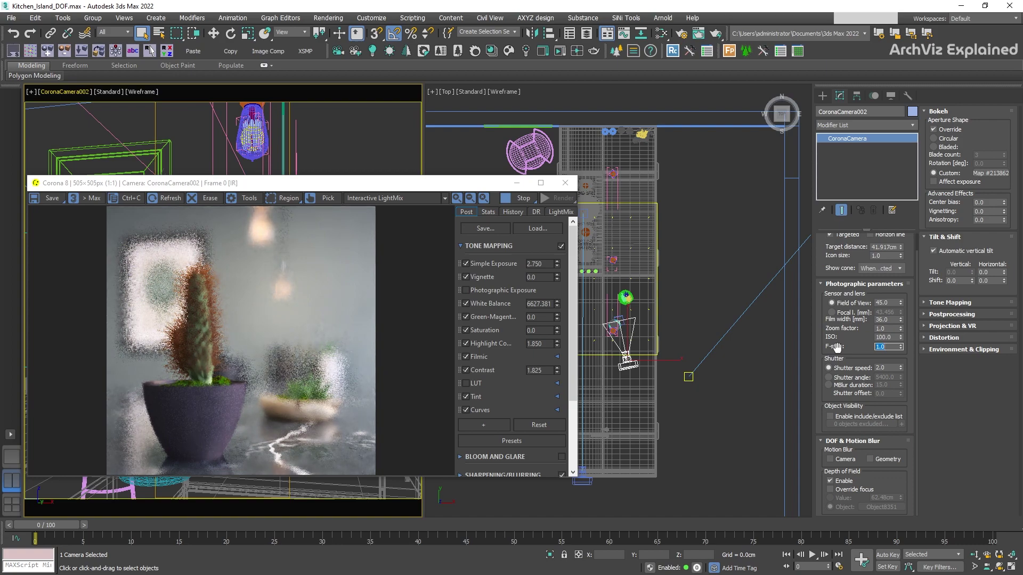
text(4)
key(Return)
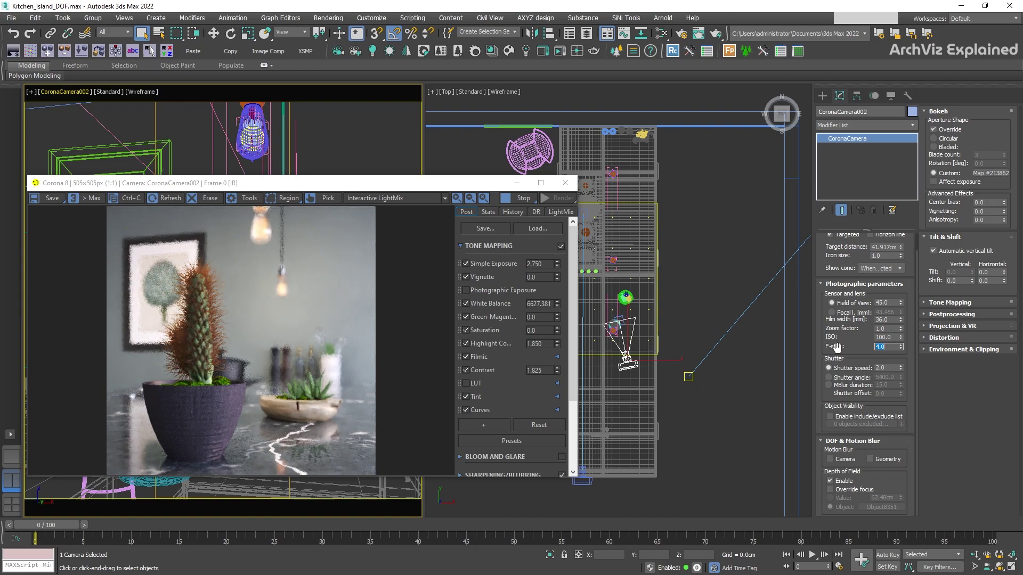
text(1)
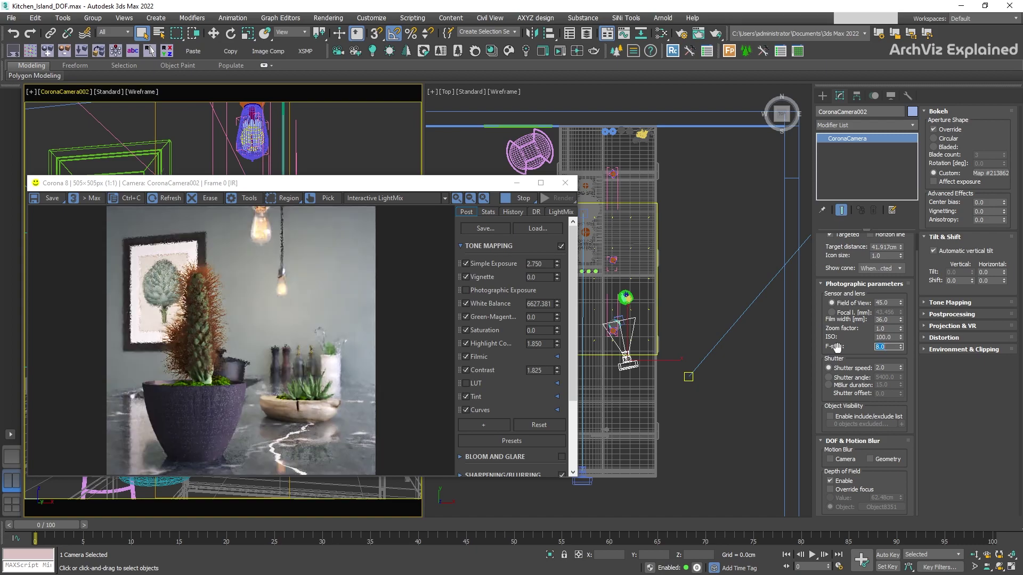
text(6)
key(Return)
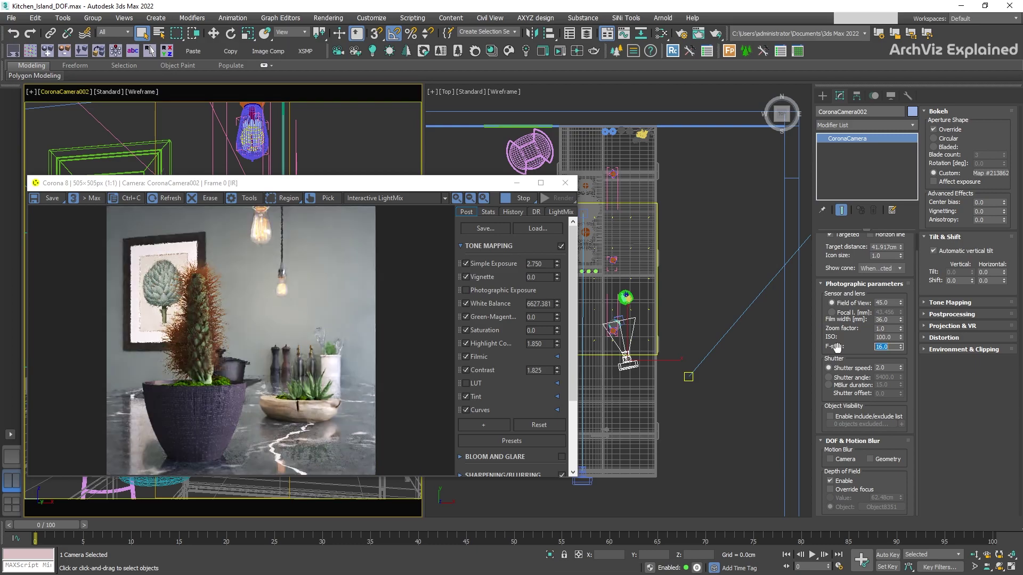
- Compare the stored renders with the VFB History A/B split, then set F-stop back to 4.0
click(513, 211)
right_click(512, 298)
drag(261, 356, 62, 354)
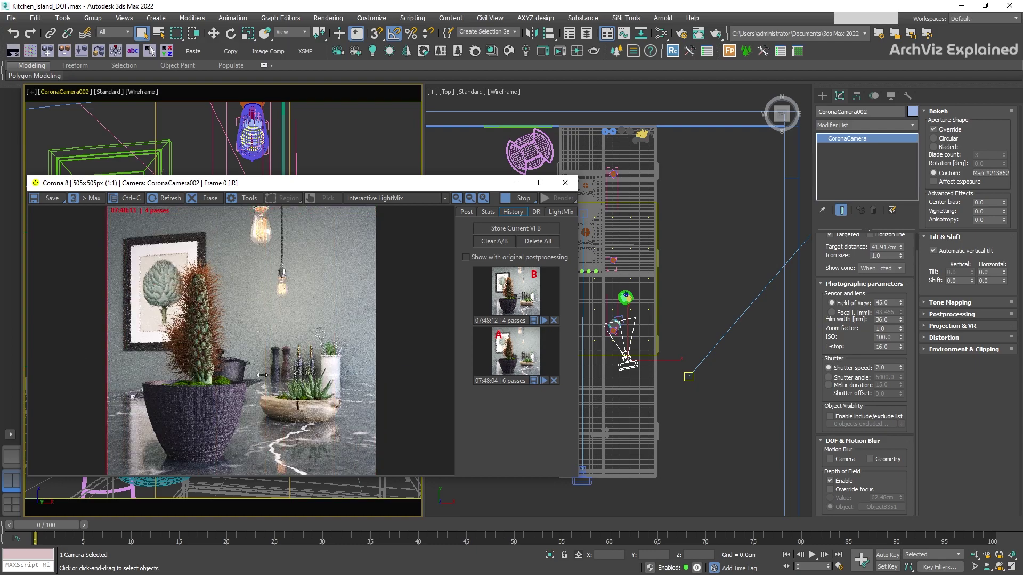
click(884, 347)
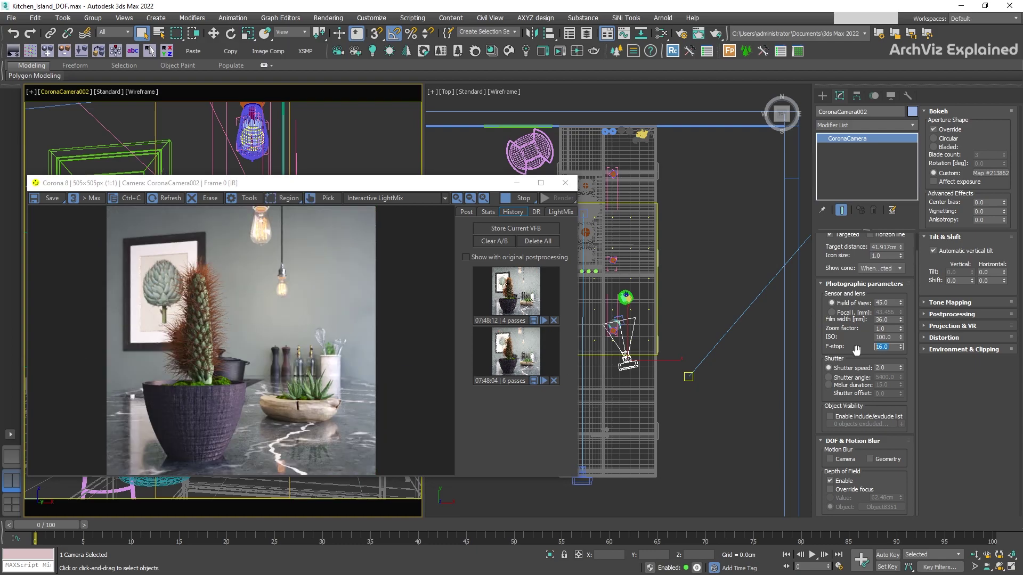
text(4)
key(Return)
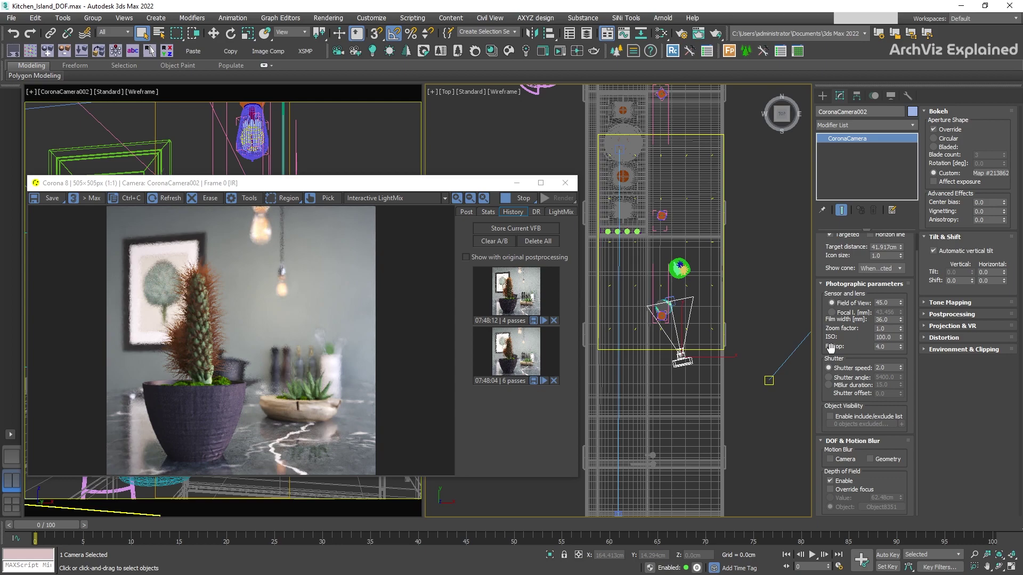
- Try camera Target distances of 10 cm and 500 cm, settling on 150 cm
scroll(840, 259, up, 1)
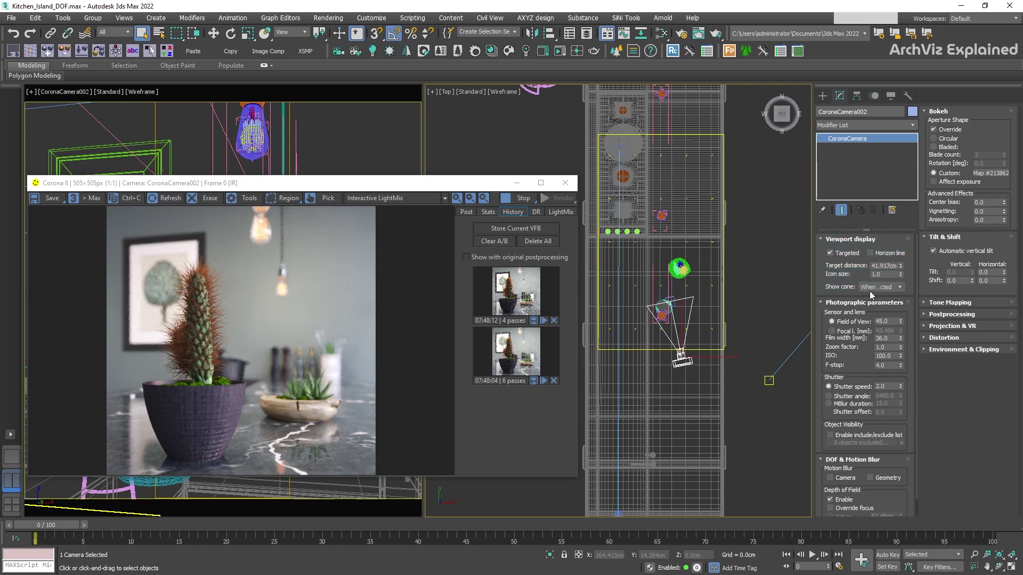
double_click(885, 266)
text(10)
key(Return)
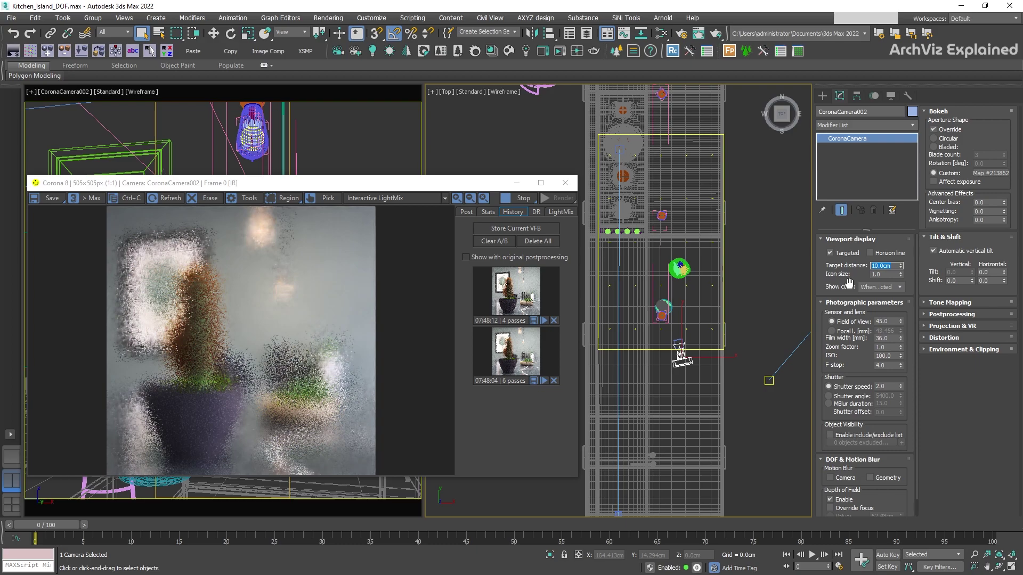
text(500)
key(Return)
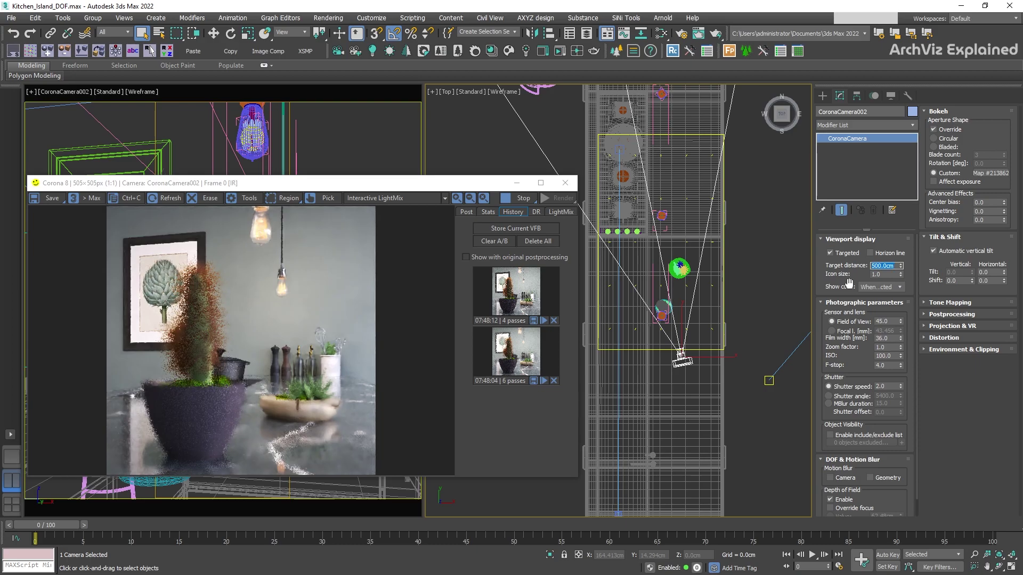
text(150)
key(Return)
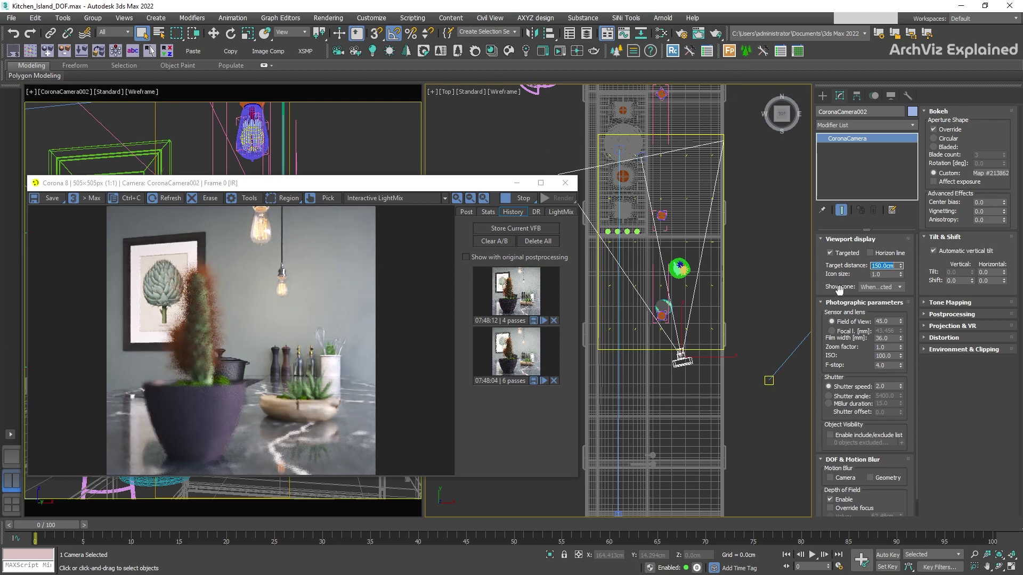
scroll(849, 282, down, 1)
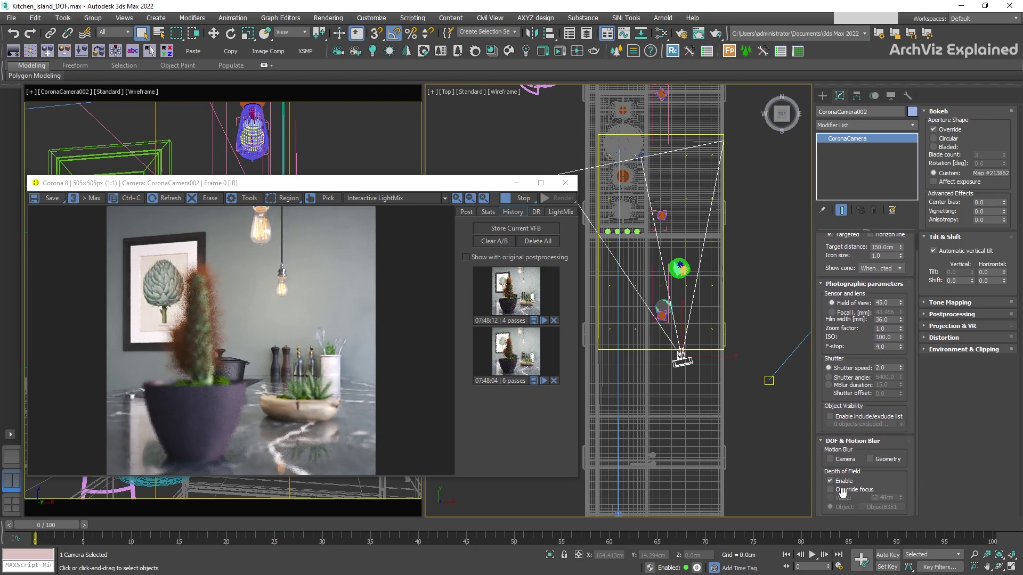
- Override the DOF focus with a fixed distance Value of 150 cm
click(840, 492)
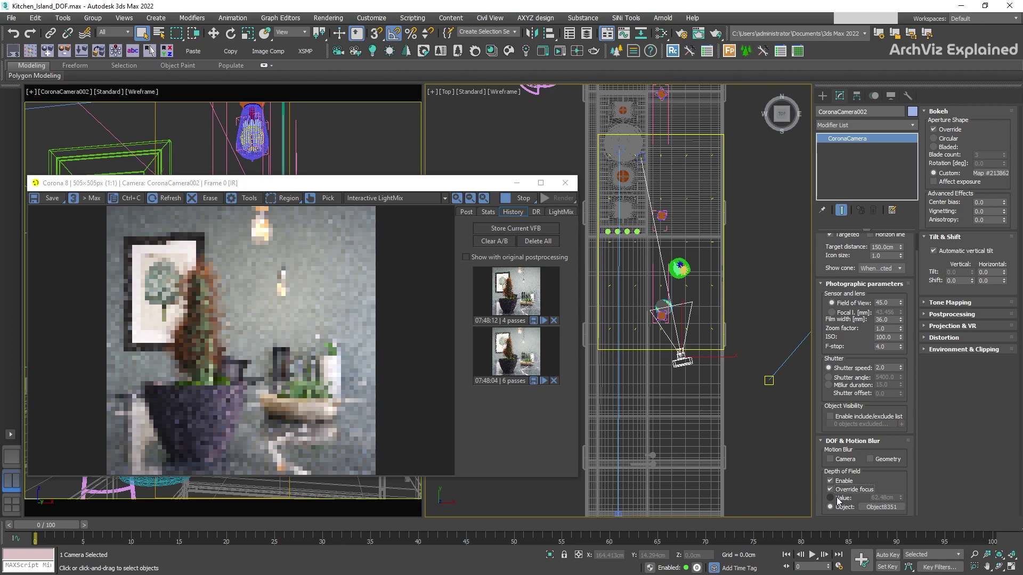
click(833, 497)
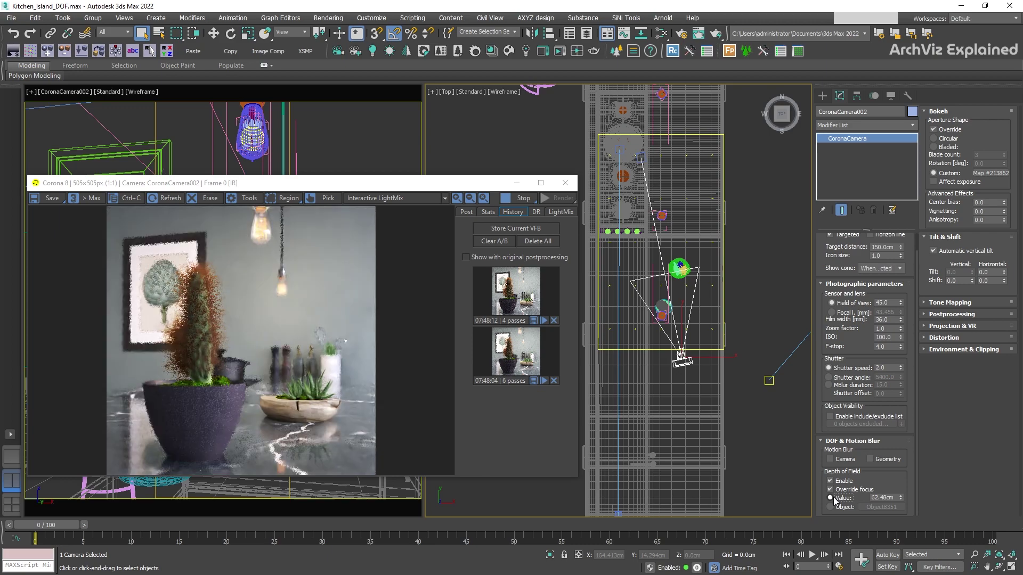
double_click(885, 497)
text(15)
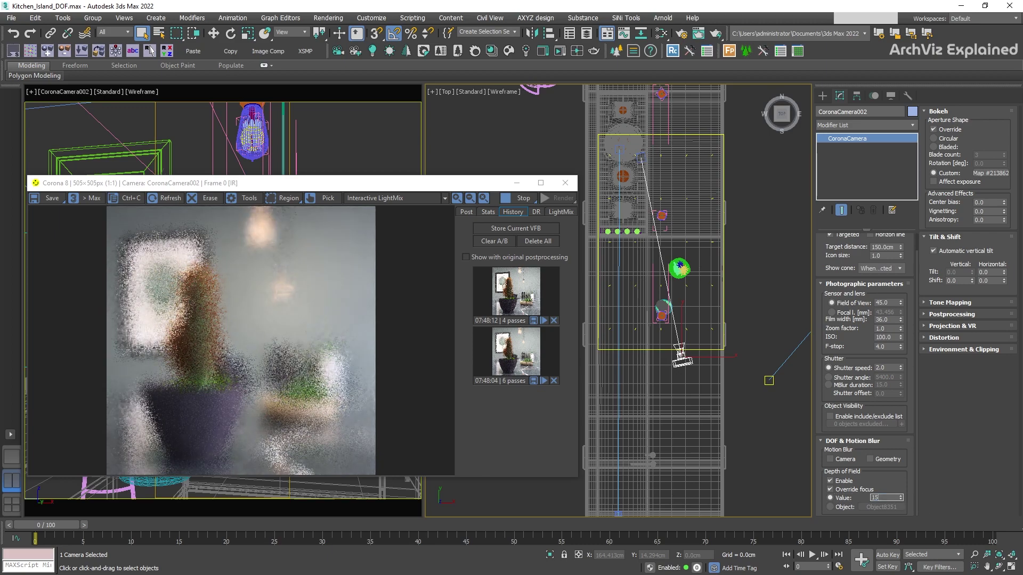
text(0)
key(Return)
- Switch focus to Object, trying Arc001 and the bar stool before picking Cylinder001
click(835, 508)
click(882, 507)
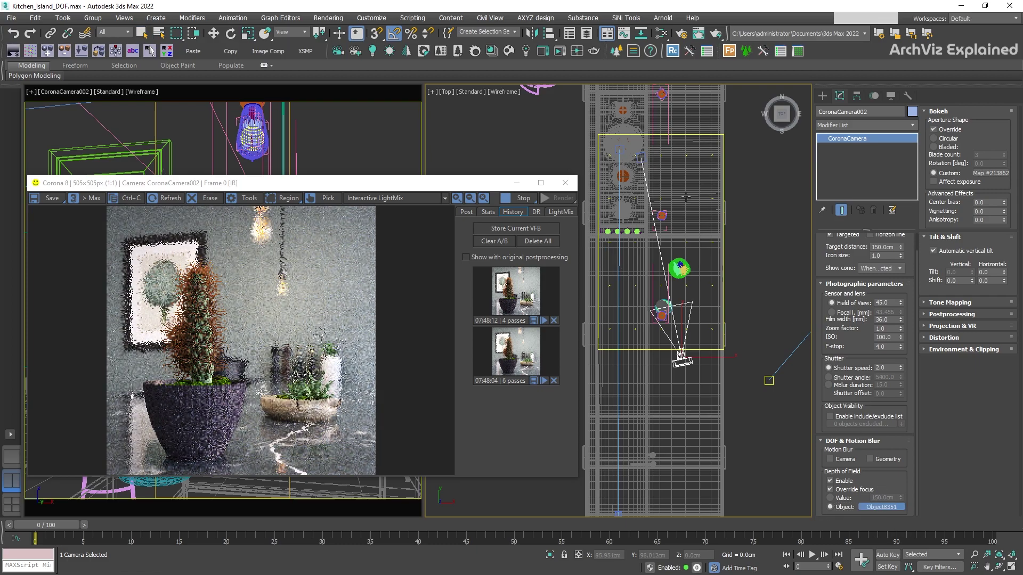
click(635, 144)
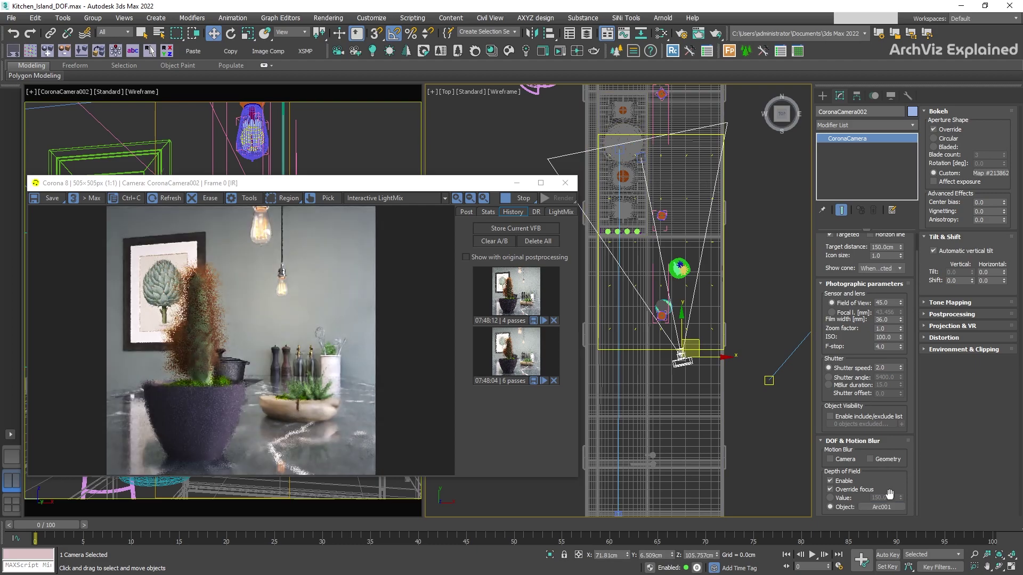
click(882, 507)
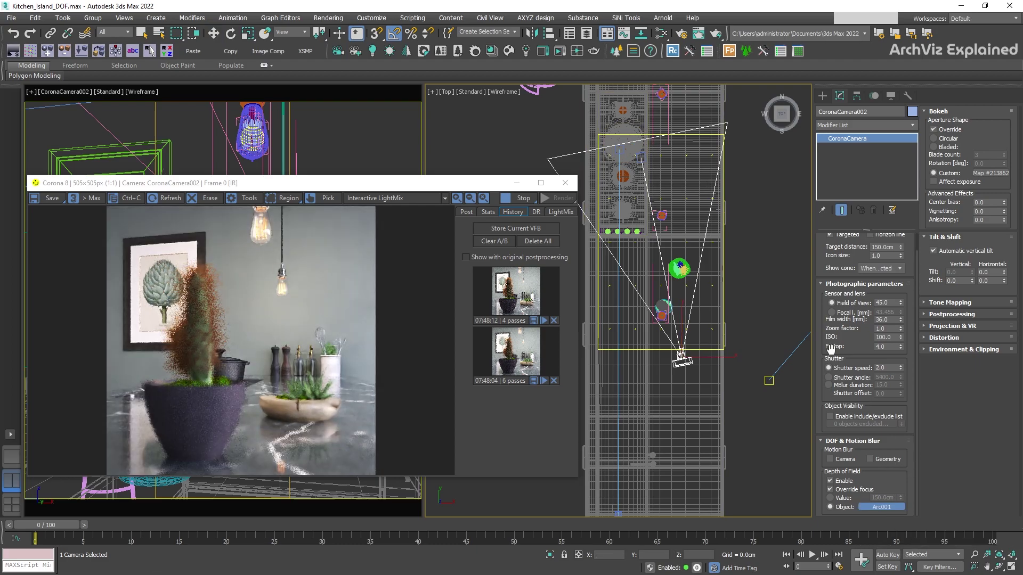
click(535, 90)
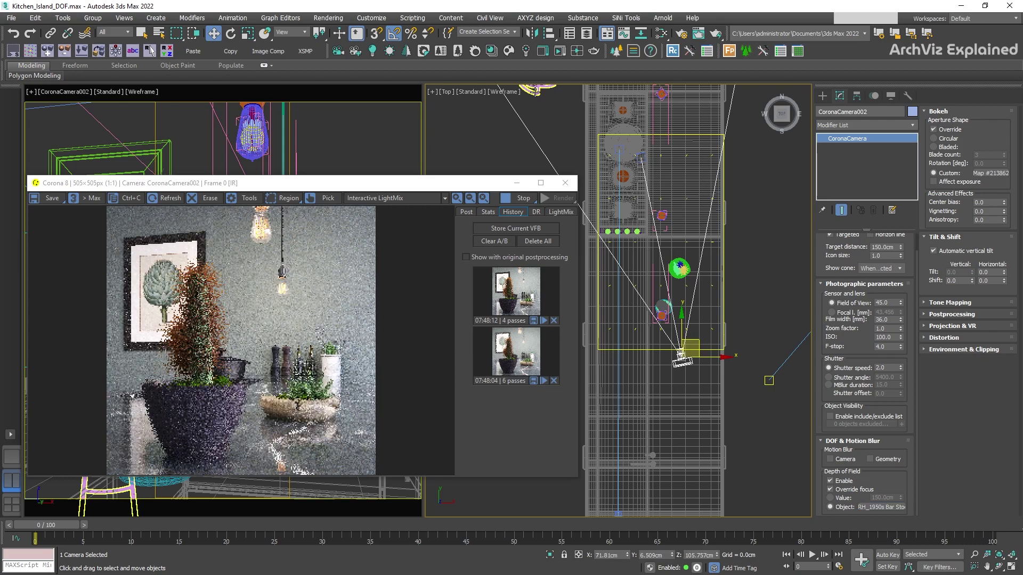
click(882, 507)
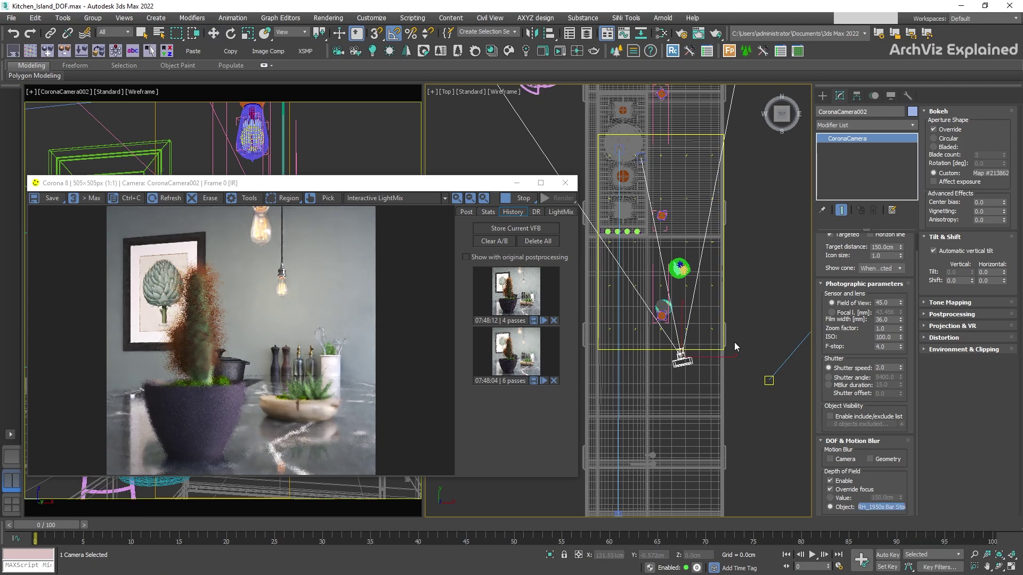
click(662, 318)
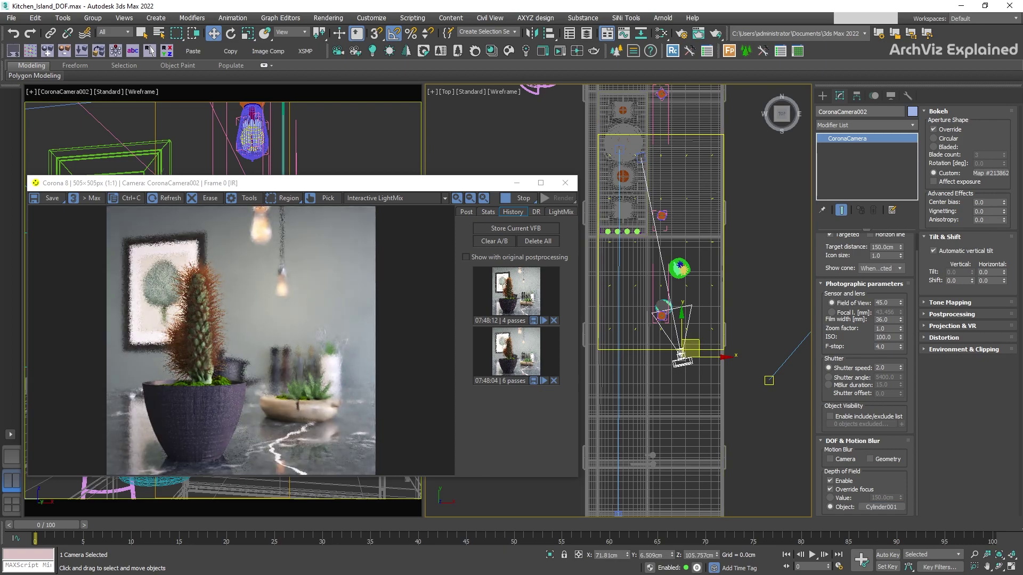
click(681, 35)
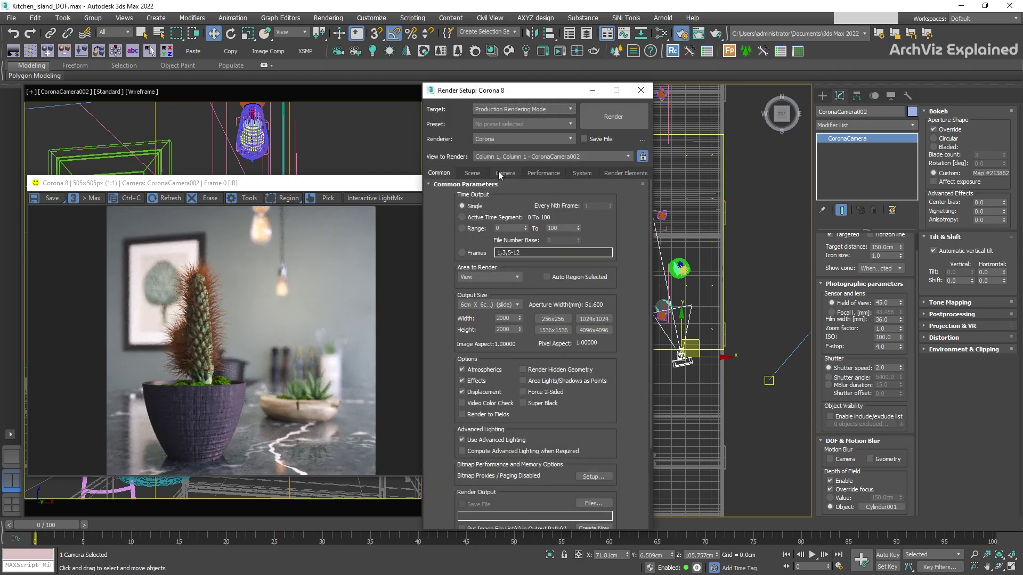
click(500, 173)
click(435, 391)
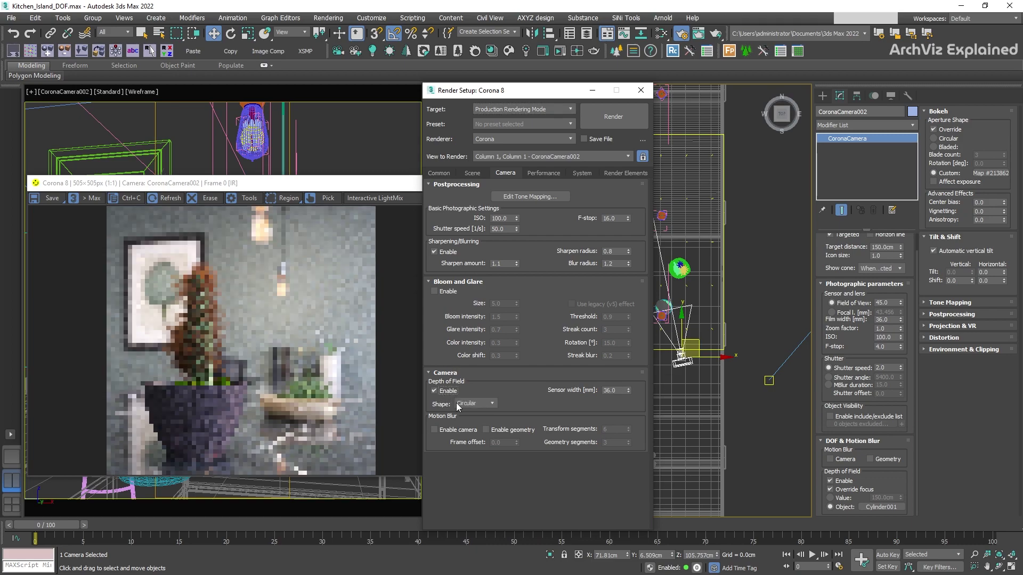
click(468, 404)
click(465, 420)
click(473, 403)
click(465, 427)
click(435, 391)
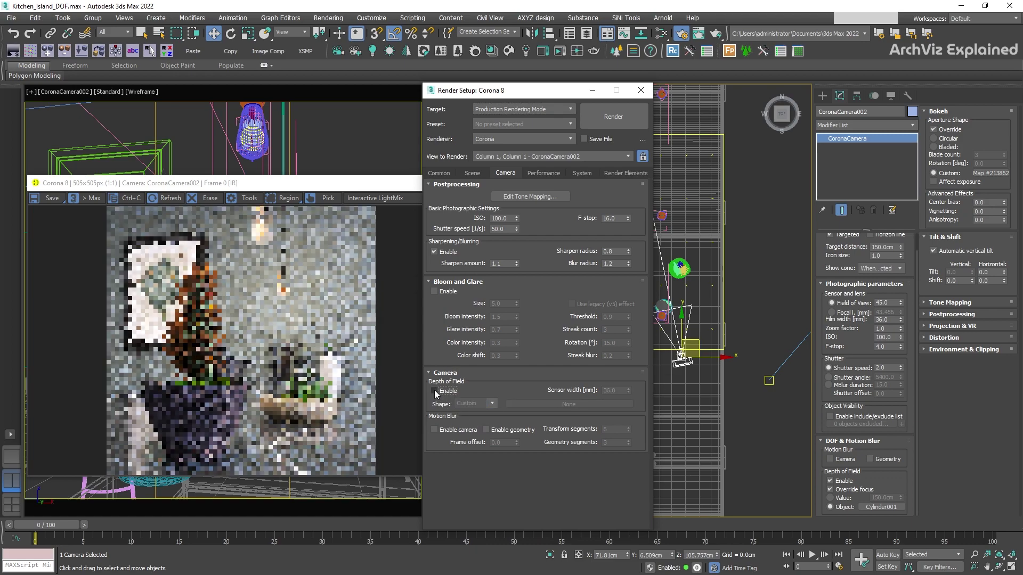
click(639, 91)
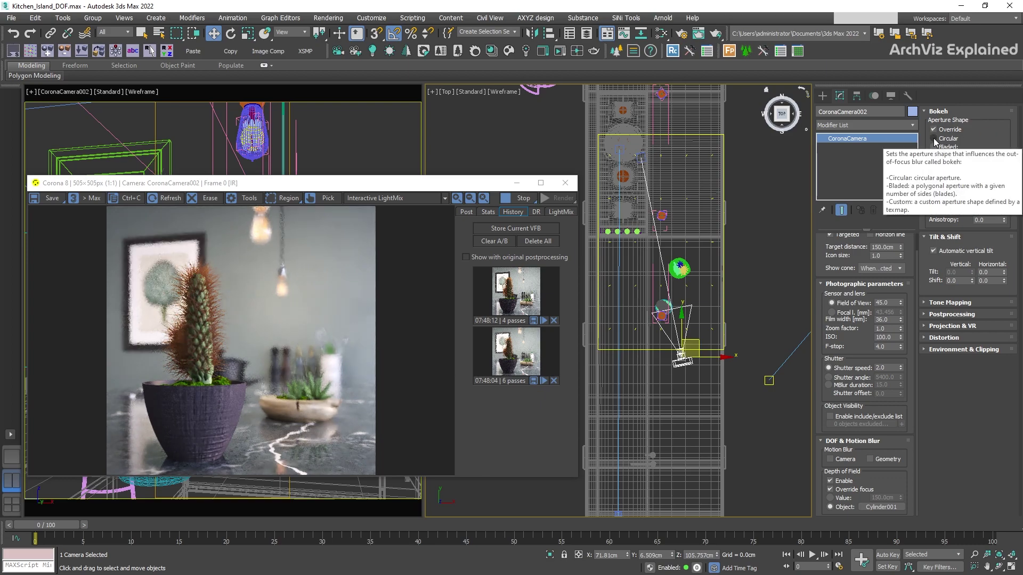
- Set the bokeh aperture to Circular, unhide the 'bokeh lights' selection set, and reselect CoronaCamera002
click(934, 139)
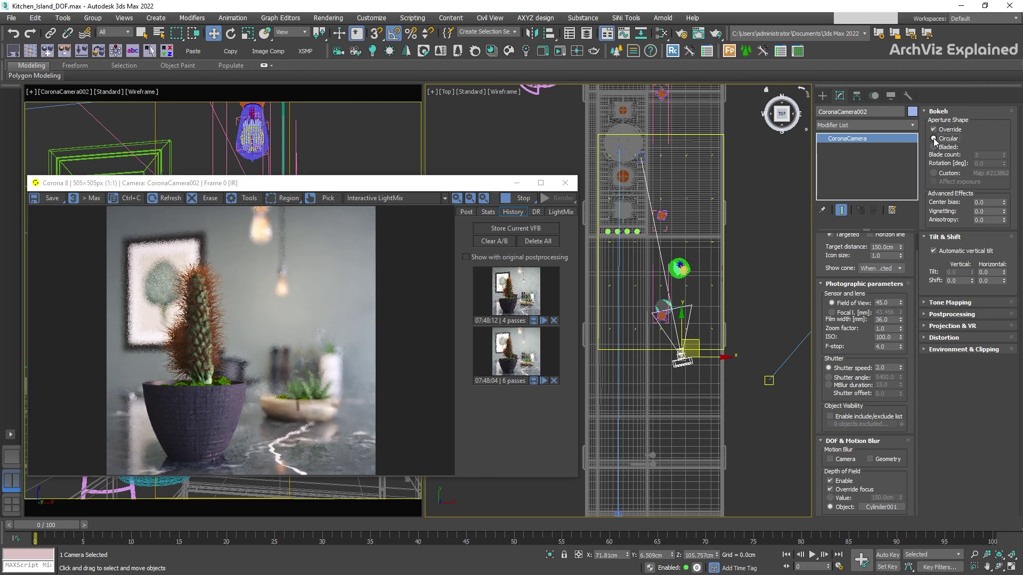
click(515, 33)
click(473, 41)
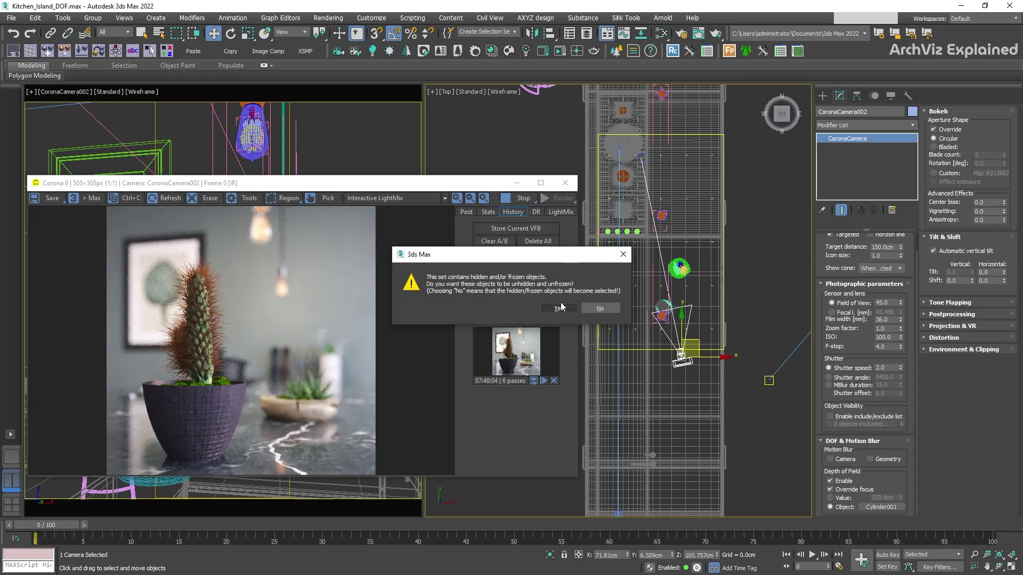
click(559, 306)
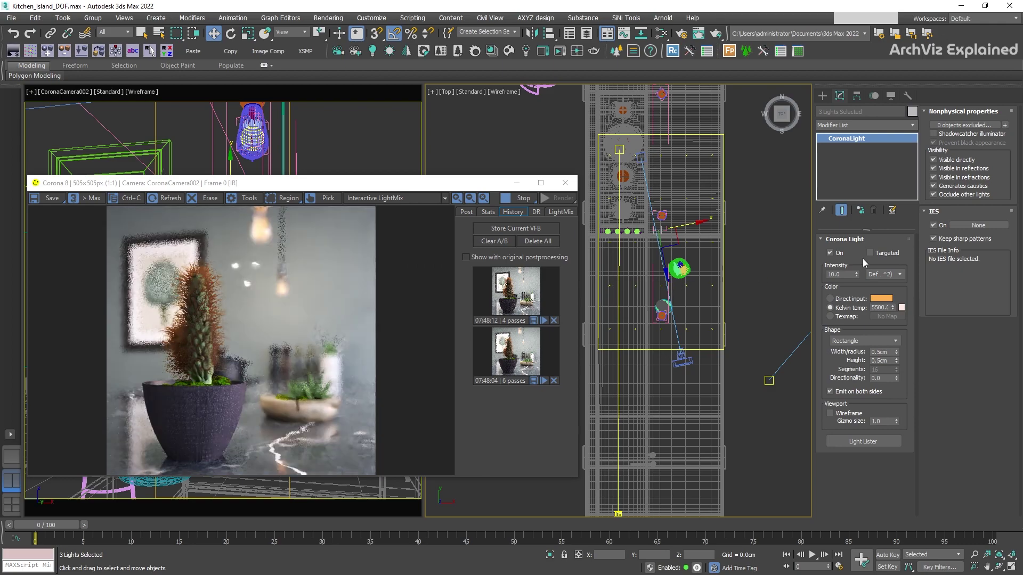
click(639, 288)
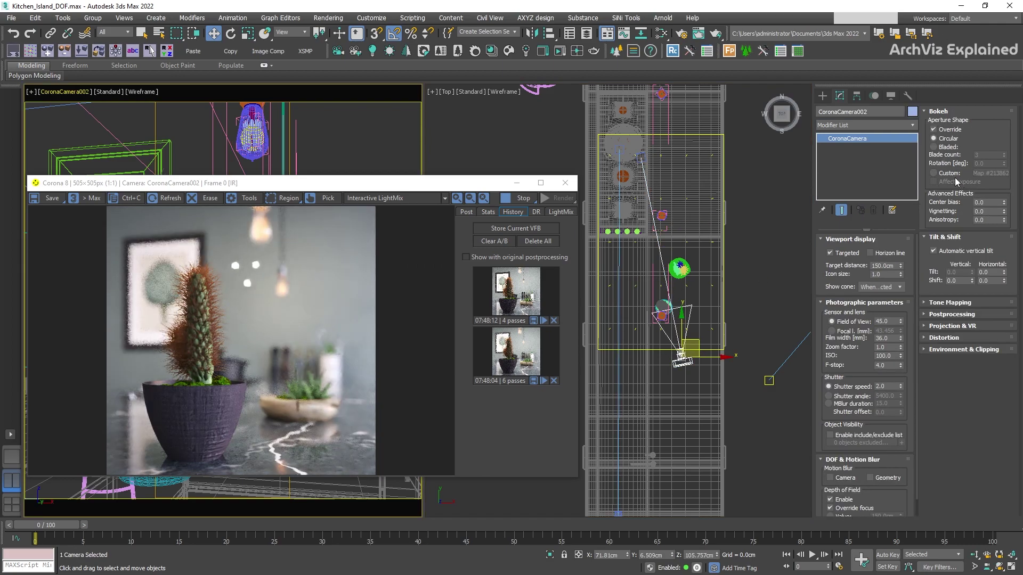
- Switch the bokeh to a Bladed aperture with 4 blades and render only a region around the highlights
click(938, 149)
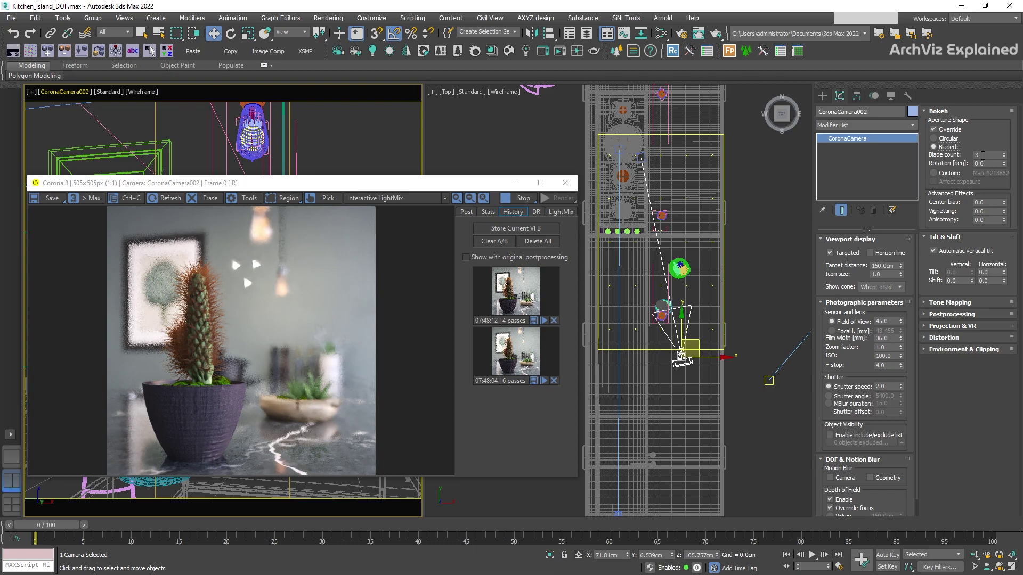
double_click(983, 155)
text(4)
key(Return)
click(288, 197)
drag(219, 248, 276, 302)
- Set 3 blades with 150° rotation (after trying 80°), then open the Slate Material Editor
double_click(983, 155)
text(3)
key(Tab)
text(80)
key(Return)
text(150)
key(Return)
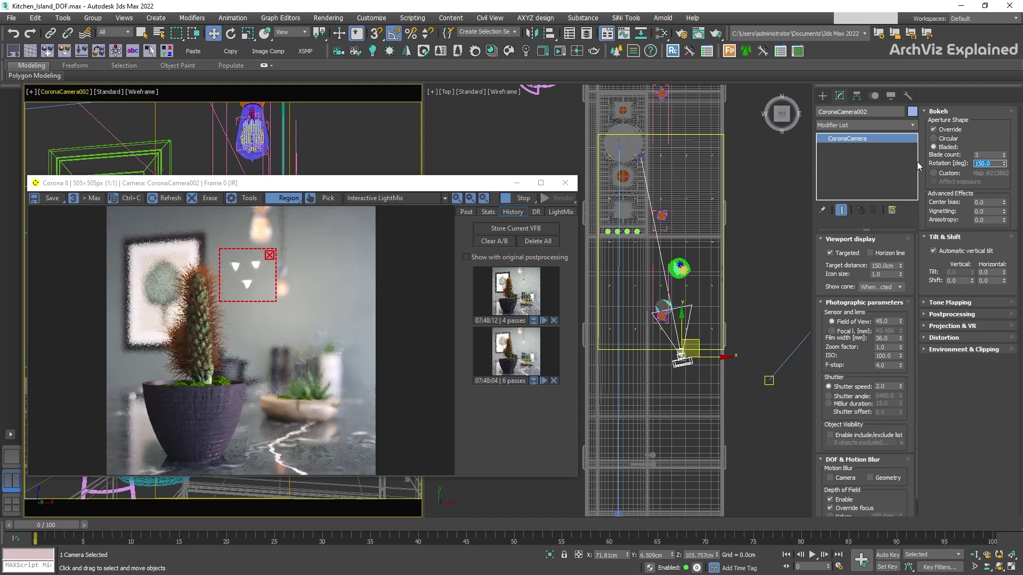
key(m)
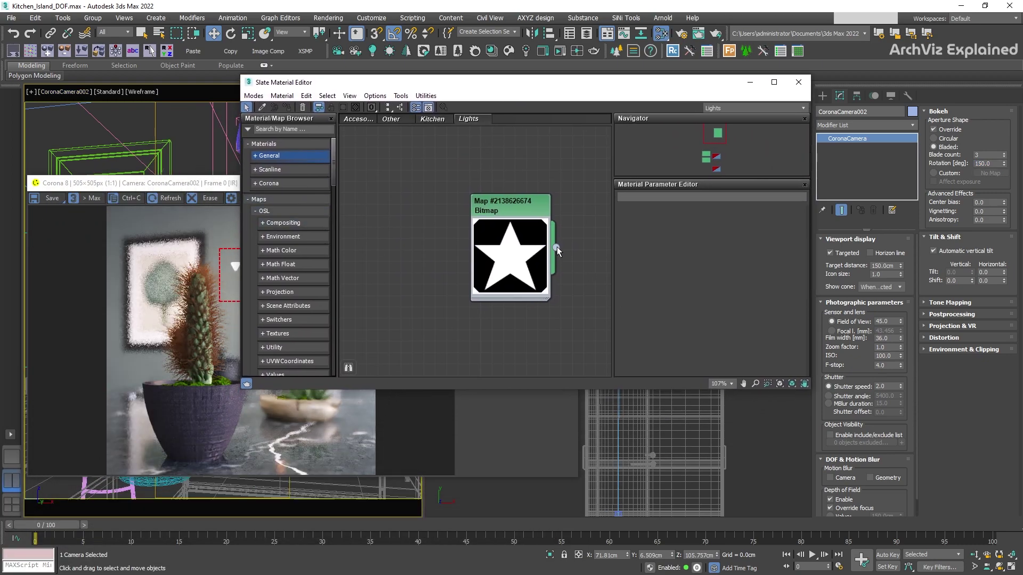
- Set the bokeh aperture to Custom using an instance of the star Bitmap, then close the Slate editor
click(951, 174)
drag(557, 247, 987, 175)
click(488, 325)
click(798, 83)
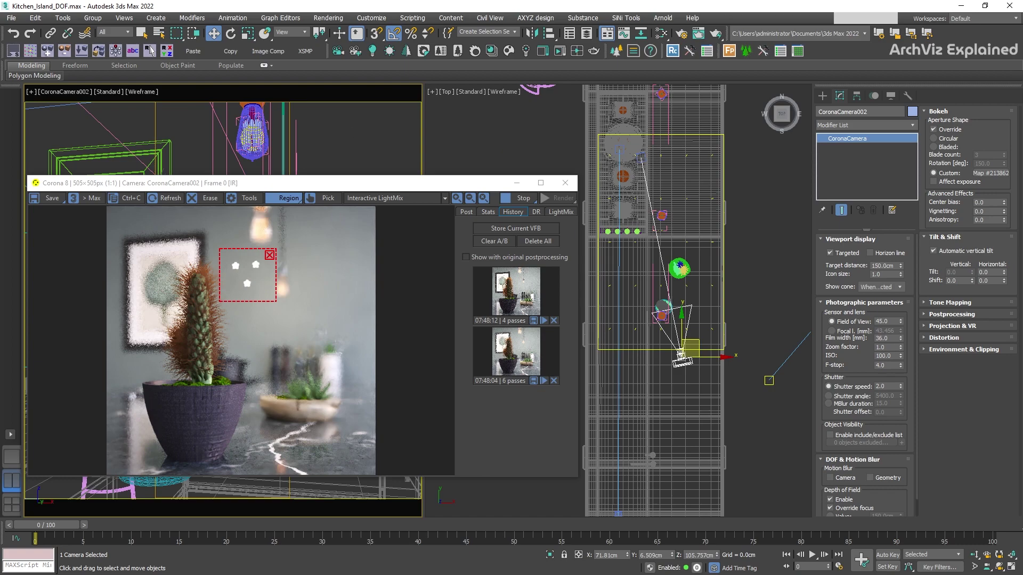
- Try a bokeh Center bias of 5.0, then change it to -5.0
click(989, 201)
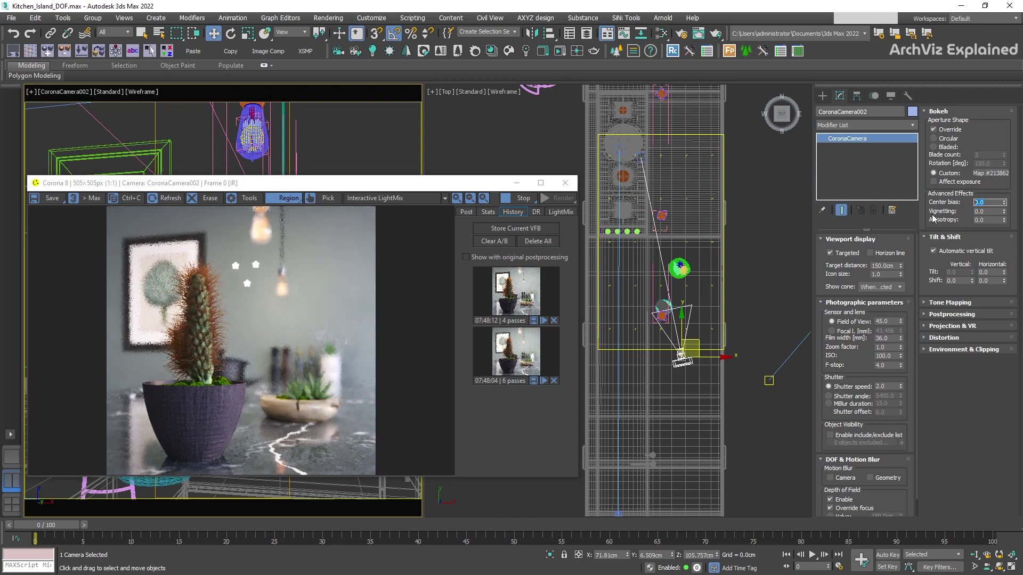
text(5)
key(Return)
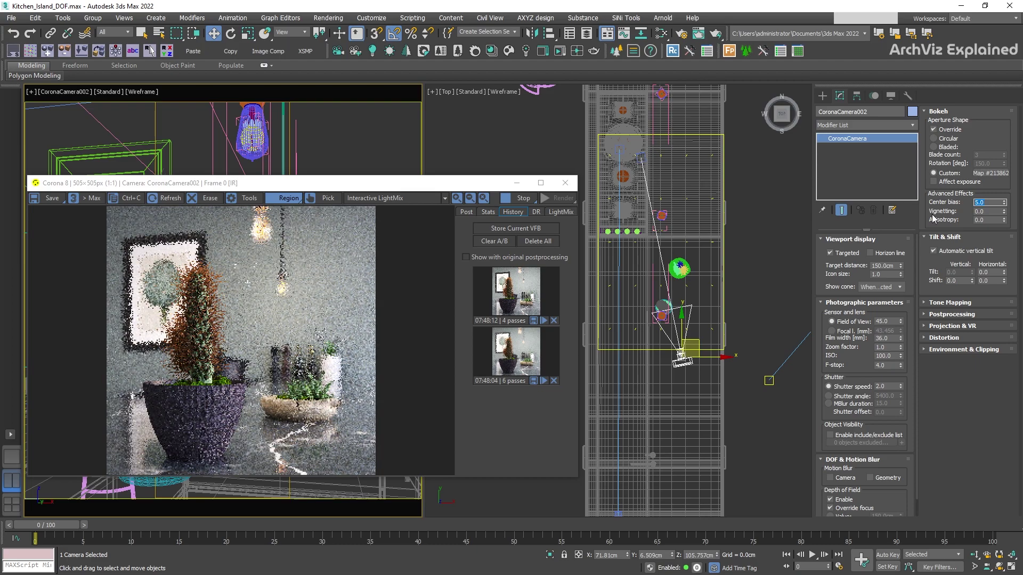
text(-)
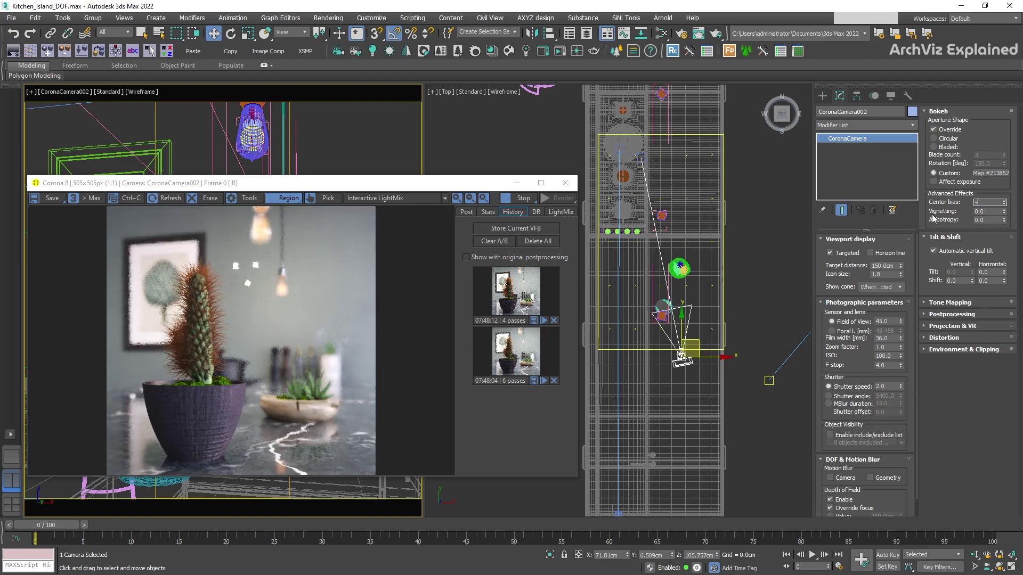
text(5)
key(Return)
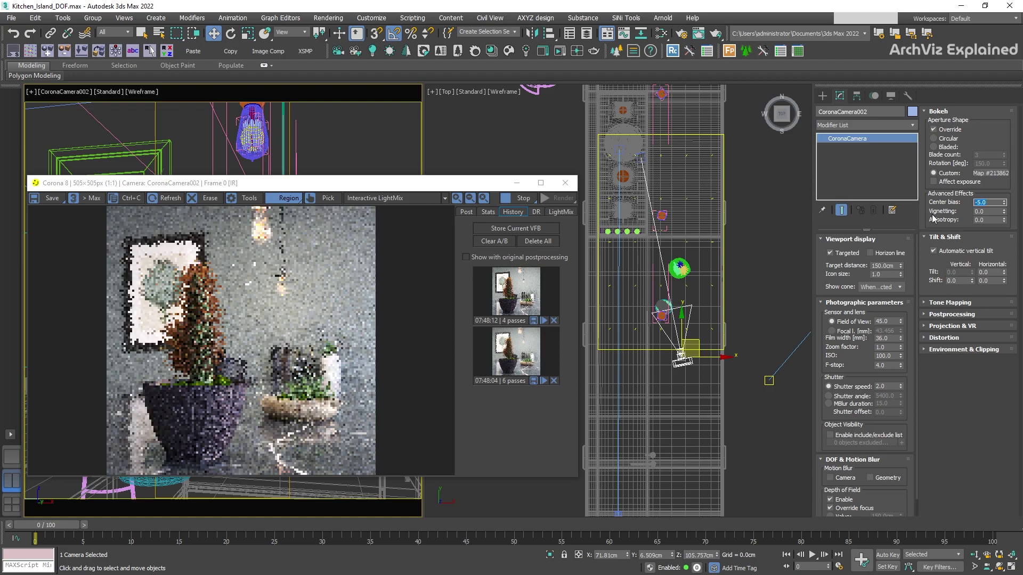